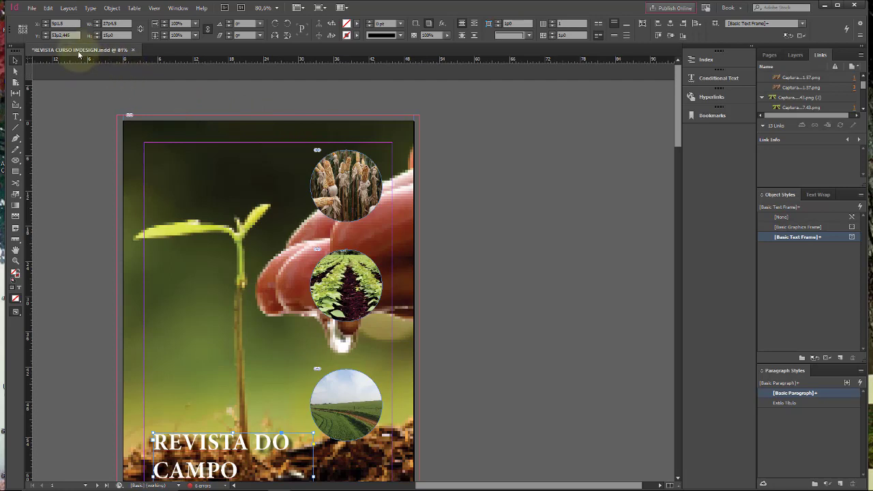
left_click(31, 9)
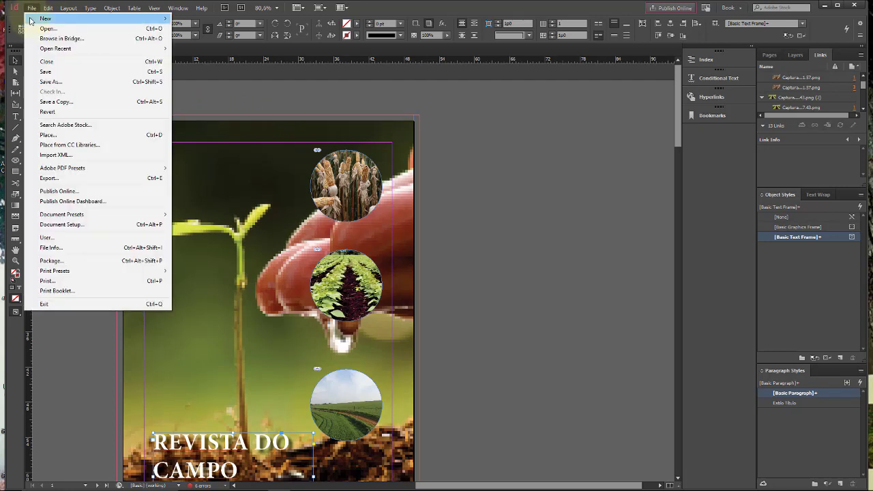
mouse_move(95, 19)
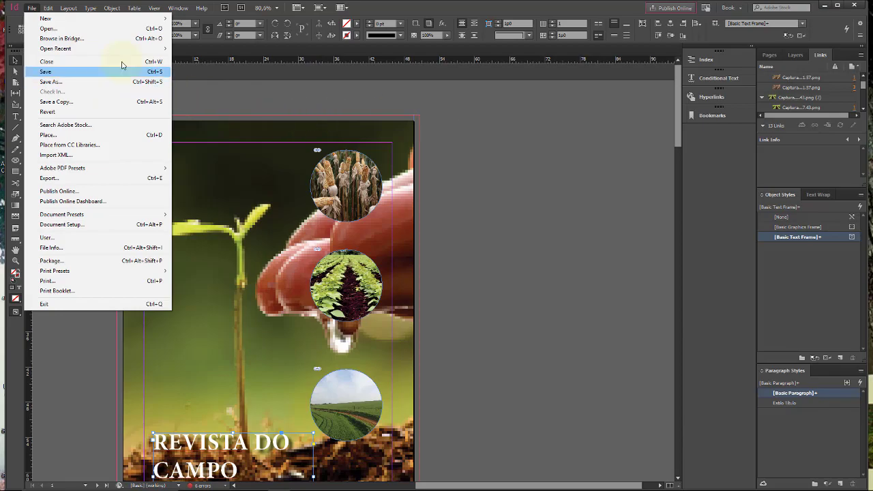
mouse_move(47, 19)
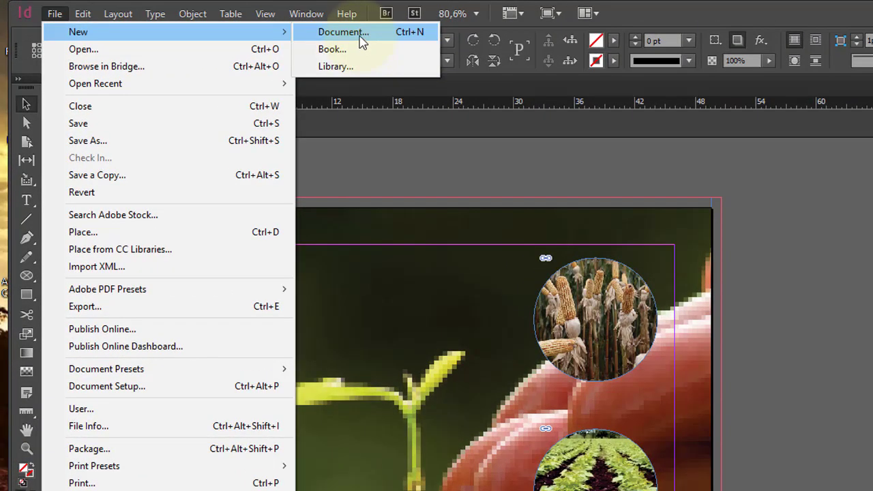
left_click(360, 37)
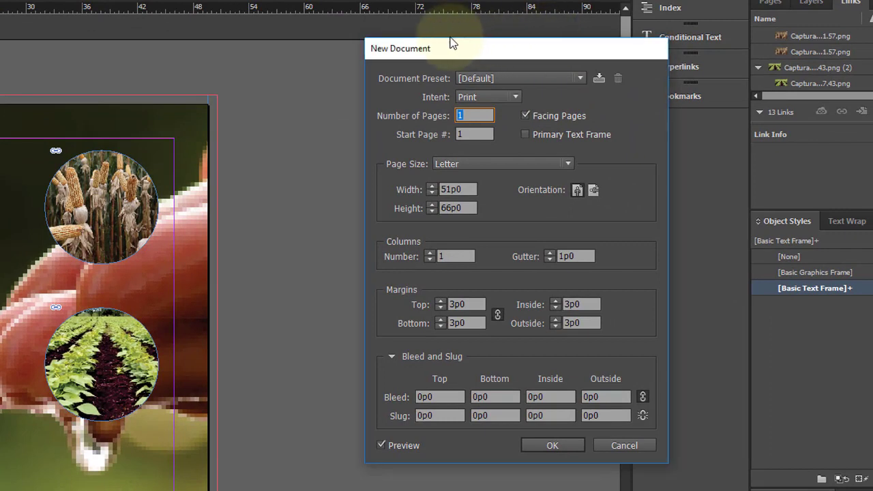
left_click(515, 97)
key("Escape")
key("Down")
left_click(503, 98)
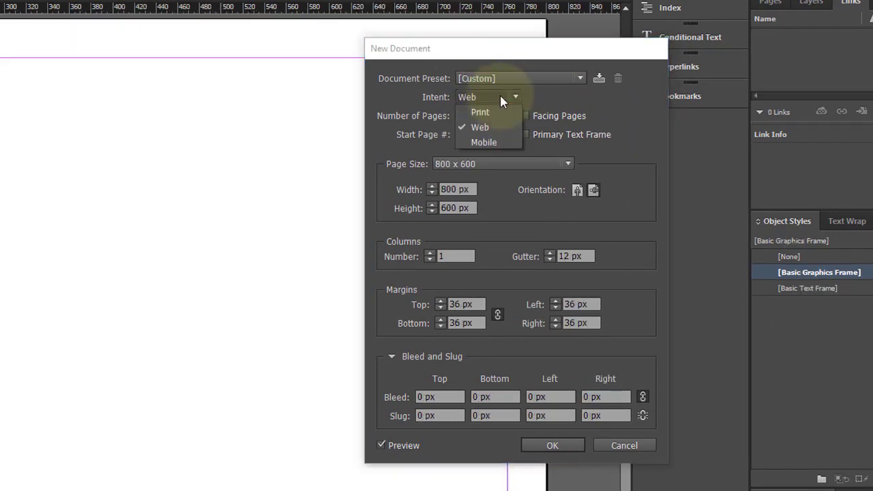
left_click(504, 140)
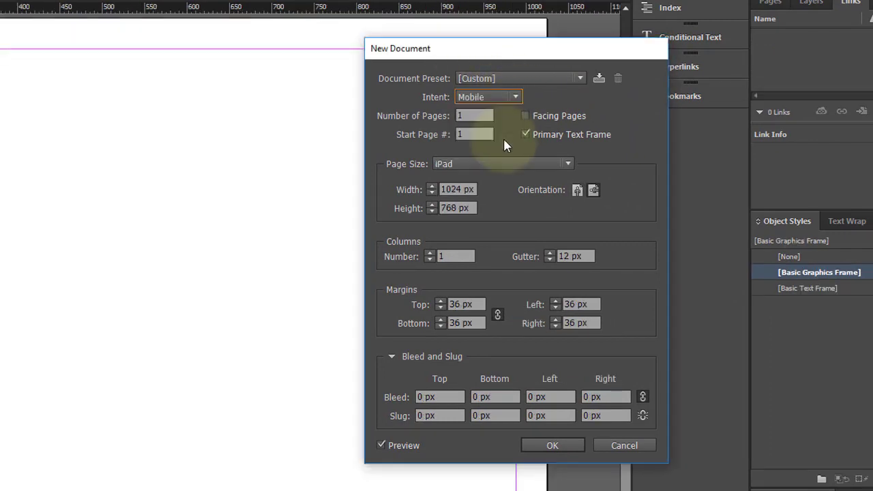
left_click(564, 79)
left_click(564, 79)
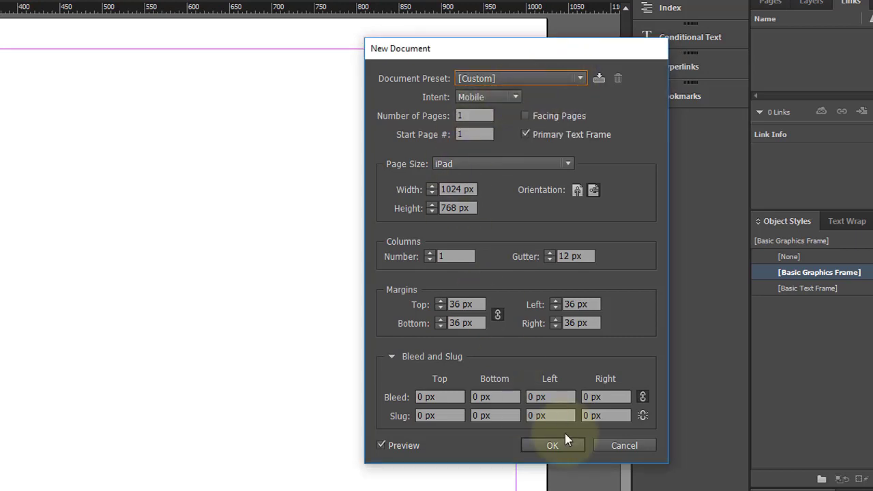
left_click(641, 444)
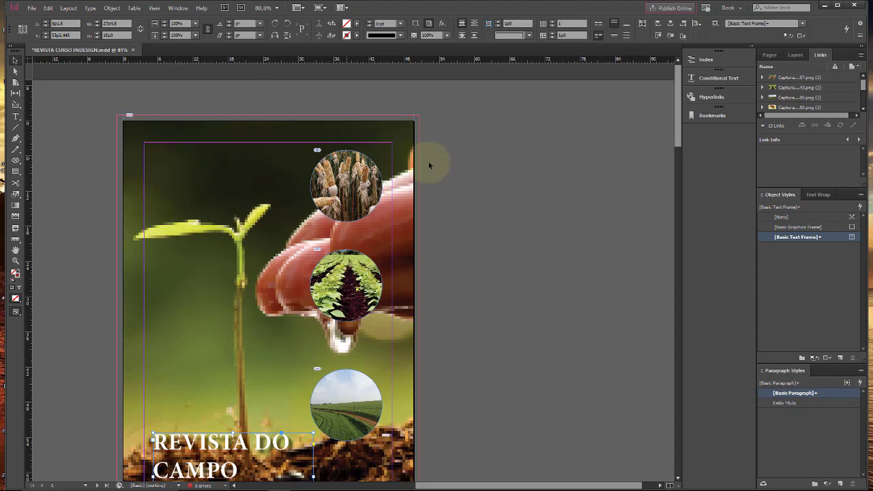
Start exporting the magazine over REVISTA CURSO INDESIGN.pdf in the REVISTA CURSO INDESIGN PACOTE folder, using the Adobe PDF (Print) format
scroll(670, 97, "down", 3)
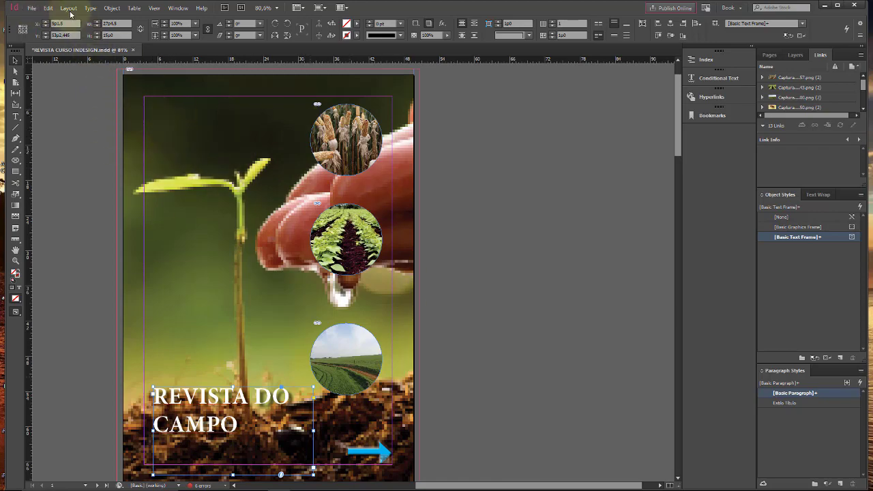
left_click(31, 8)
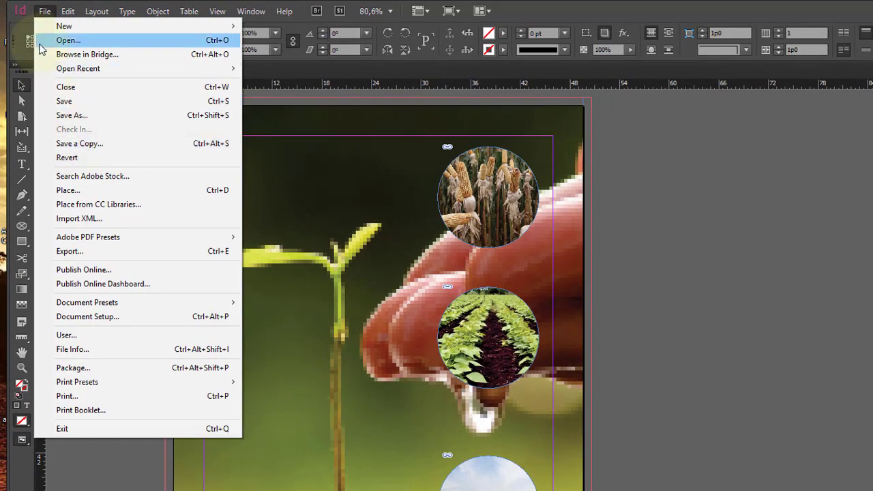
left_click(99, 251)
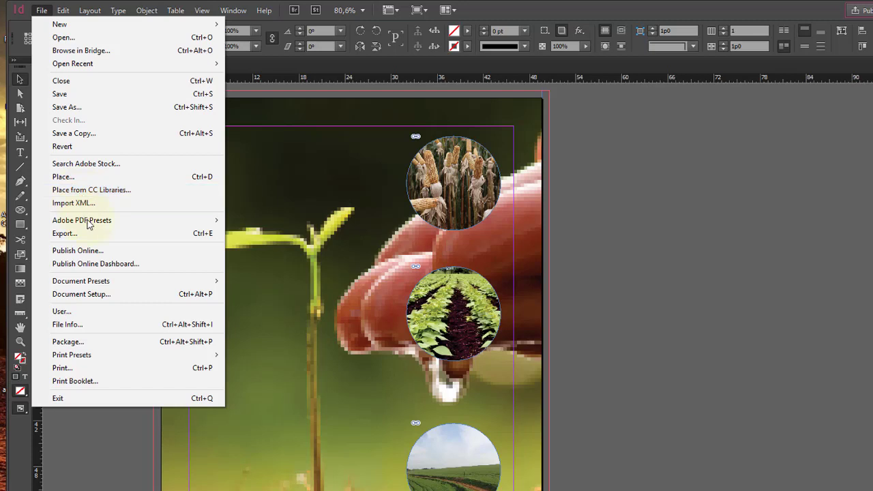
mouse_move(89, 220)
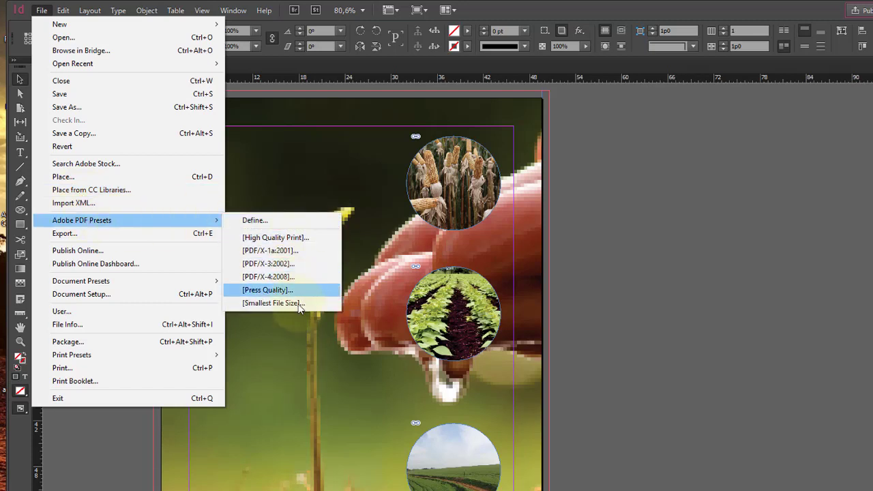
left_click(111, 234)
left_click(393, 234)
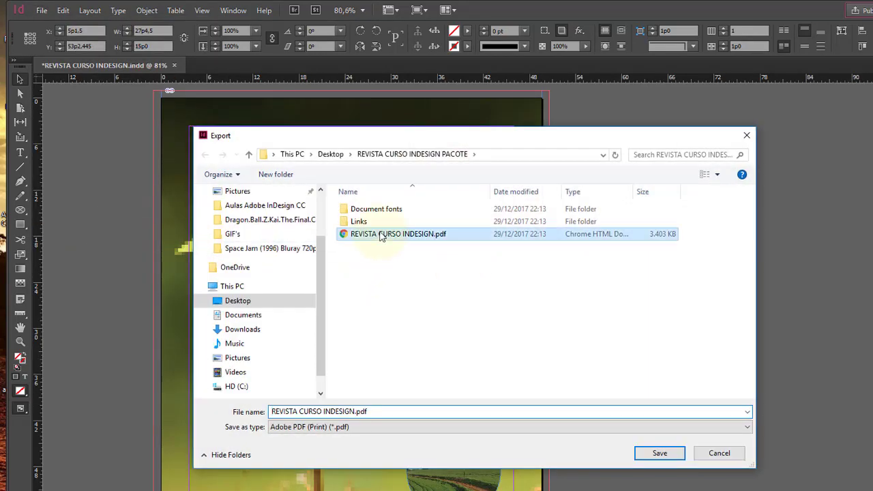
left_click(513, 427)
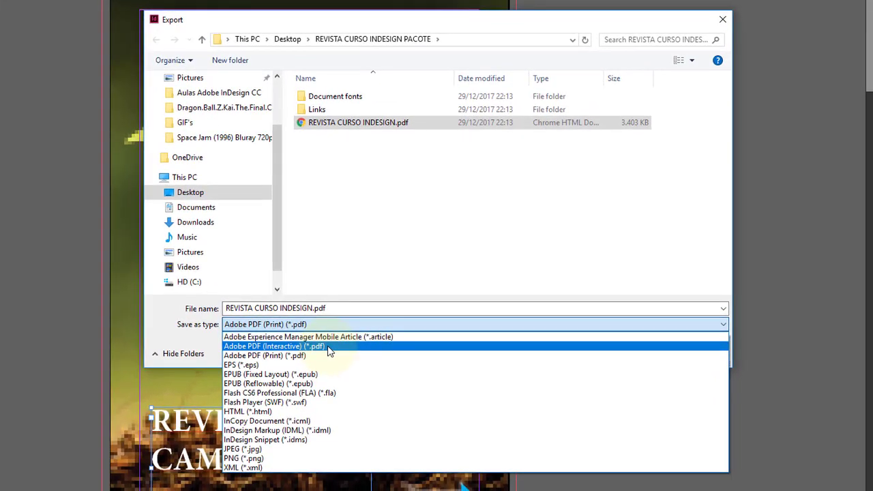
left_click(307, 356)
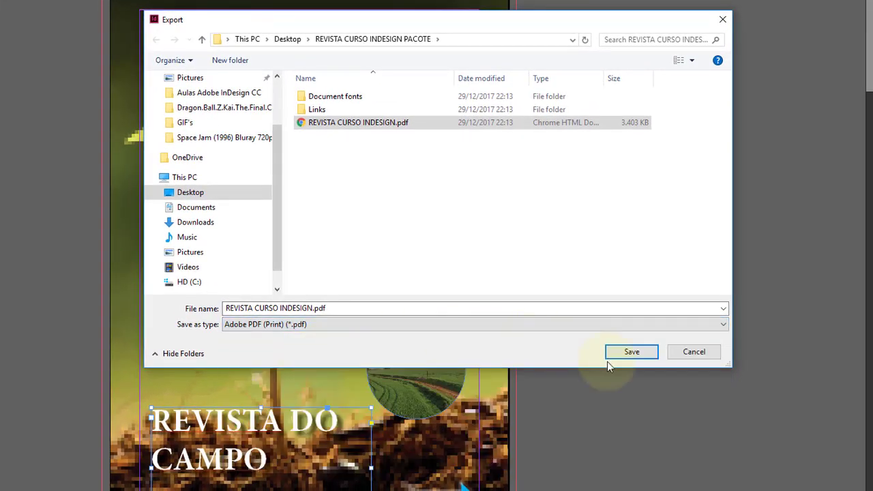
Check the other export formats, keep Adobe PDF (Print), and save with replacement of the existing PDF file
left_click(520, 329)
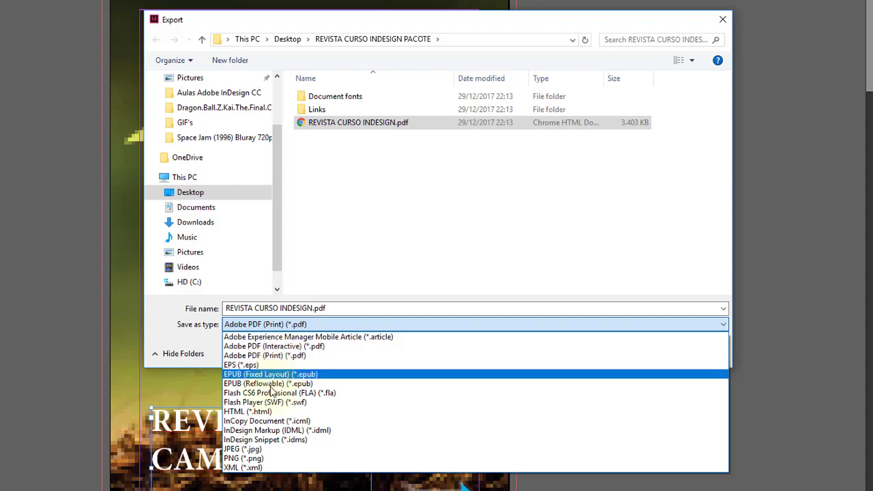
left_click(308, 265)
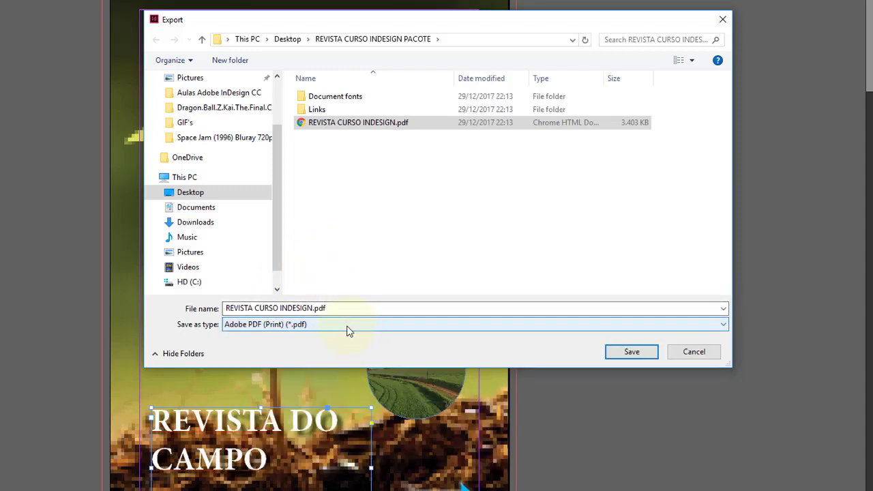
left_click(628, 351)
left_click(572, 221)
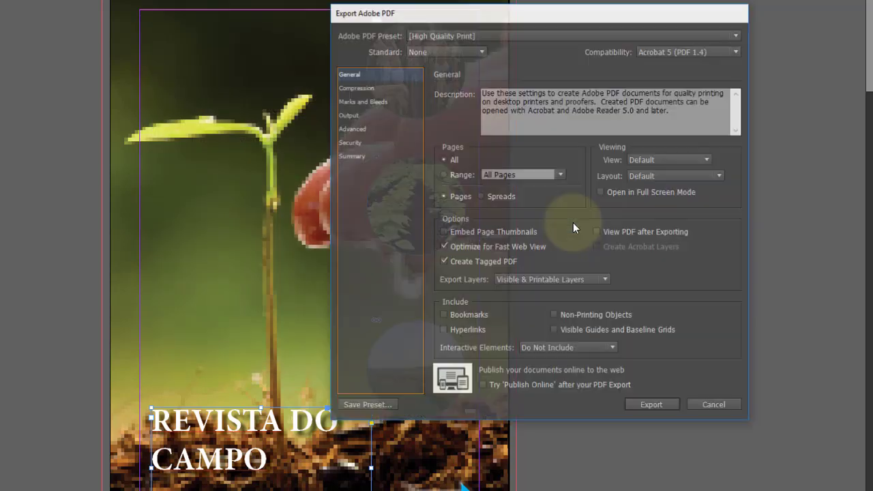
Examine the compatibility versions, PDF standards, presets and initial view choices offered in the PDF export settings
left_click(737, 49)
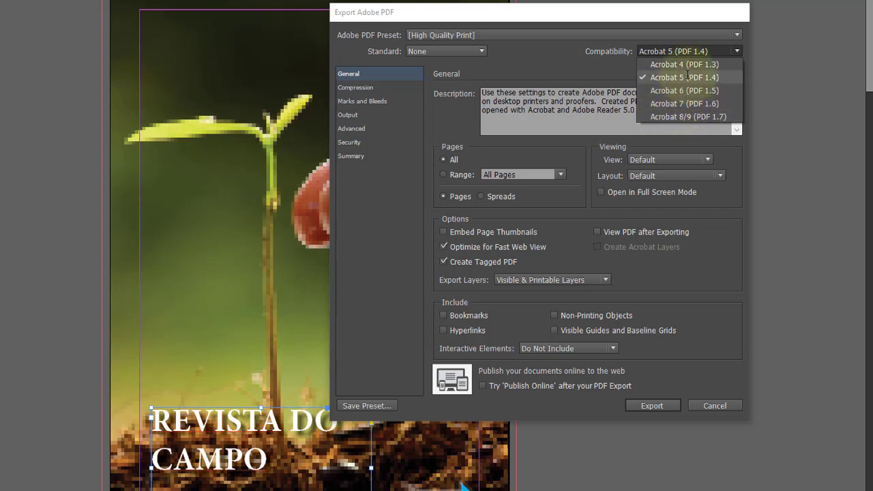
left_click(679, 77)
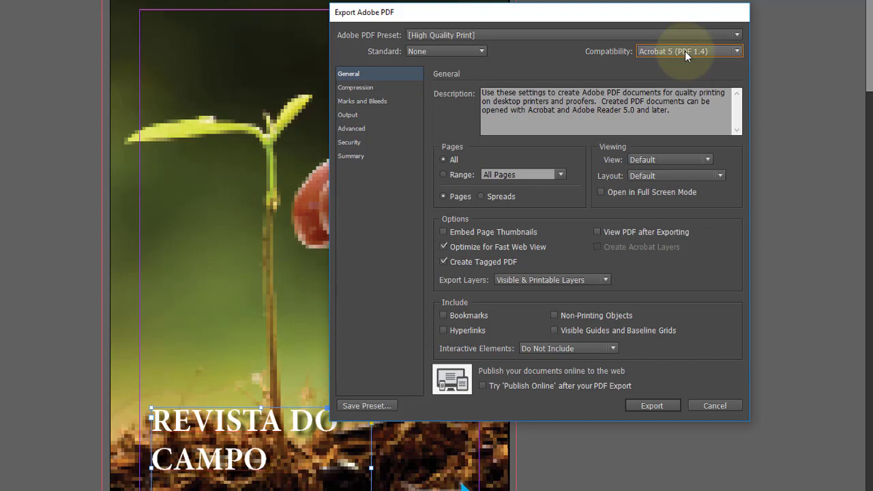
left_click(481, 51)
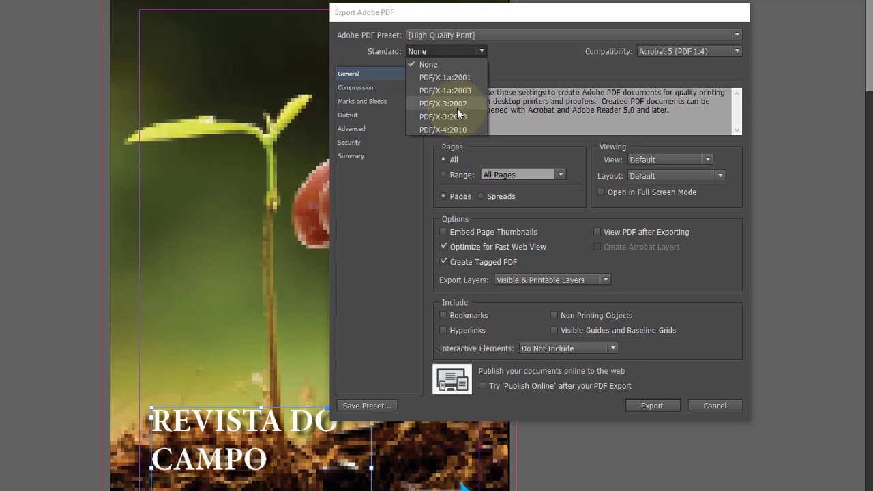
left_click(527, 56)
left_click(544, 35)
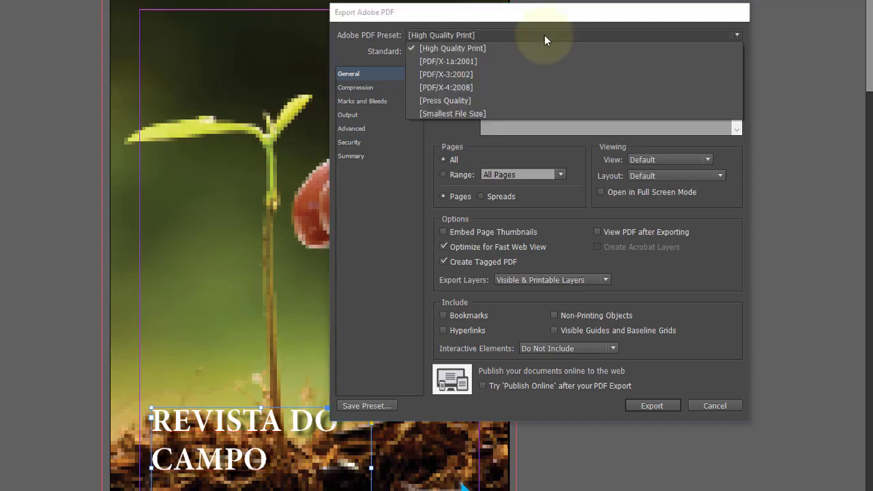
left_click(545, 34)
left_click(544, 35)
left_click(545, 35)
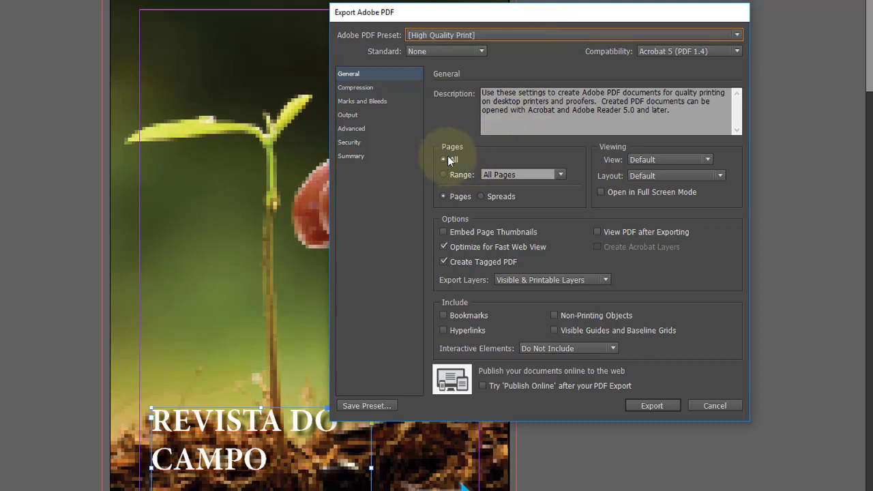
left_click(684, 161)
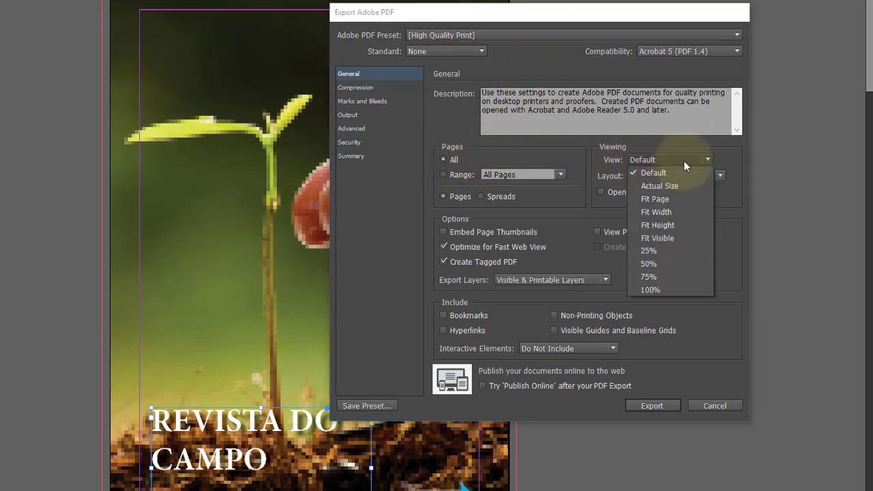
left_click(684, 160)
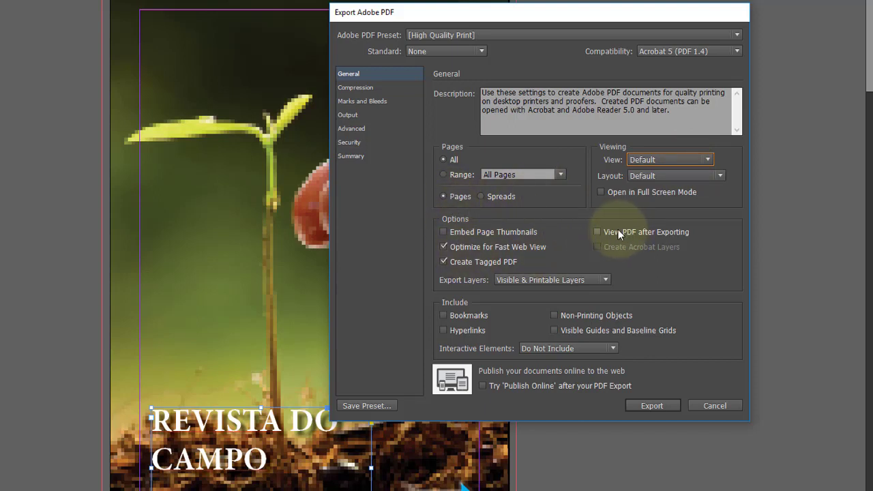
Include bookmarks and hyperlinks in the exported PDF
left_click(463, 315)
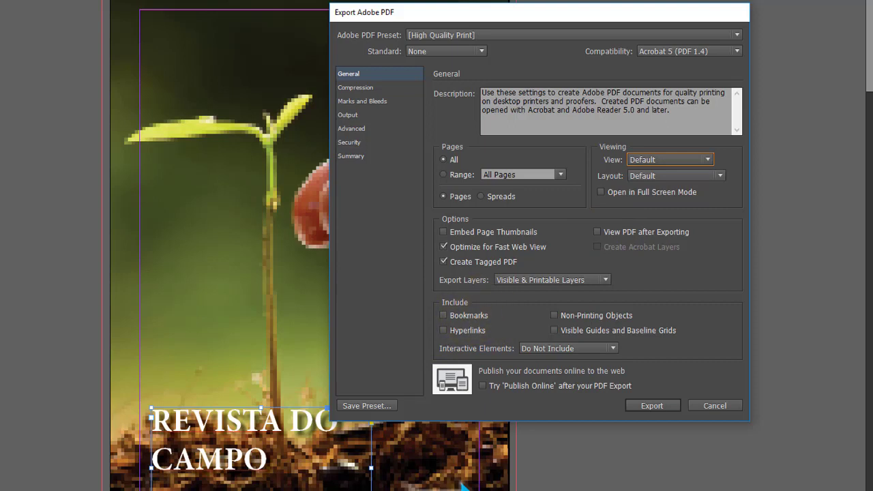
left_click(498, 317)
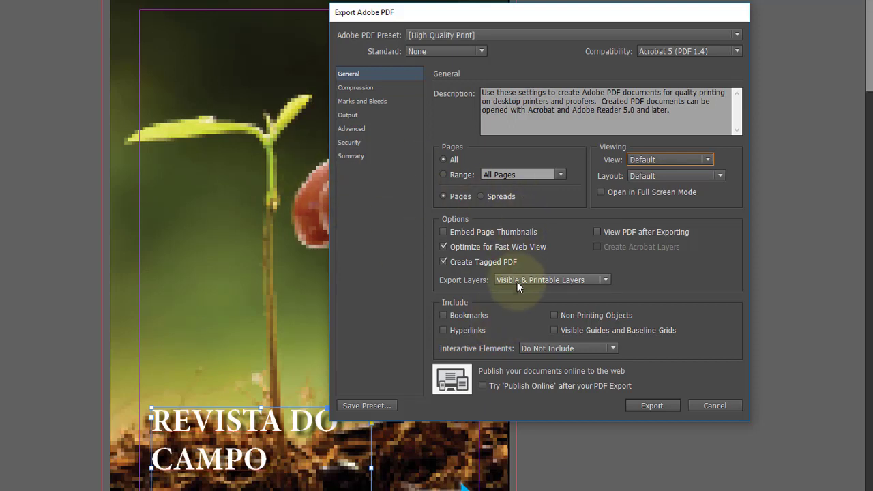
left_click(444, 316)
left_click(443, 316)
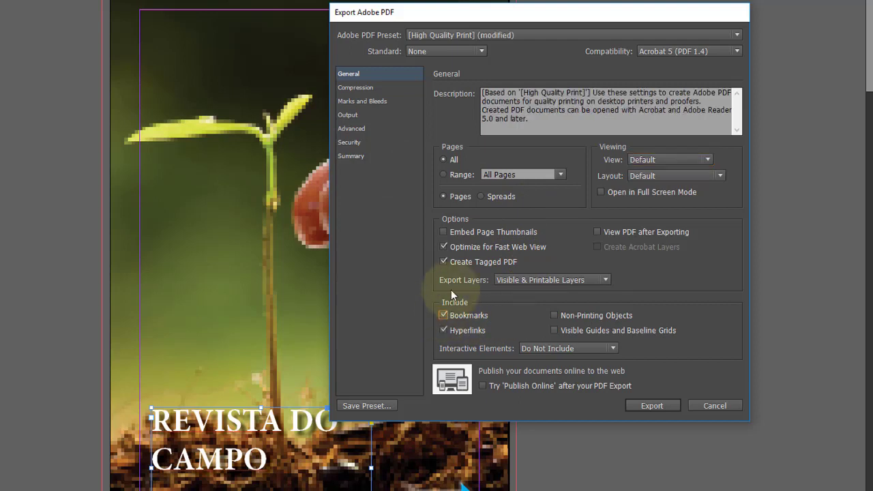
Set the compression of color images to None in the PDF export's compression settings, keeping Bicubic Downsampling
left_click(375, 88)
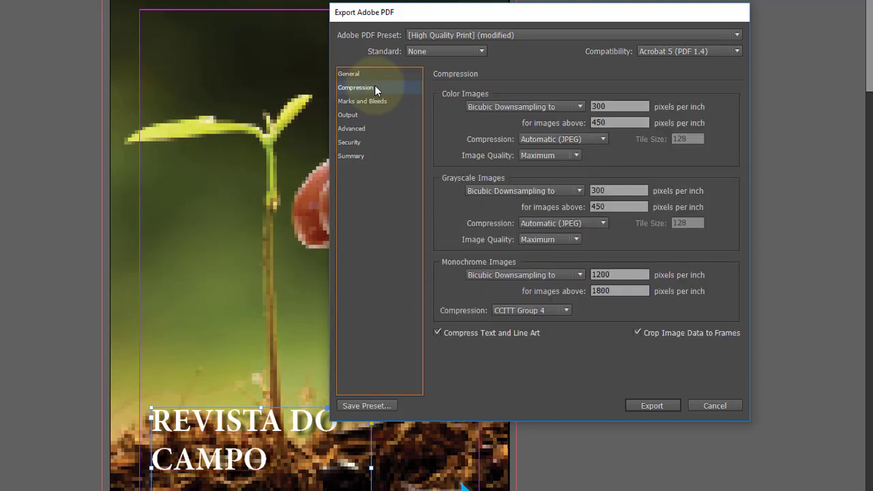
left_click(572, 105)
left_click(574, 104)
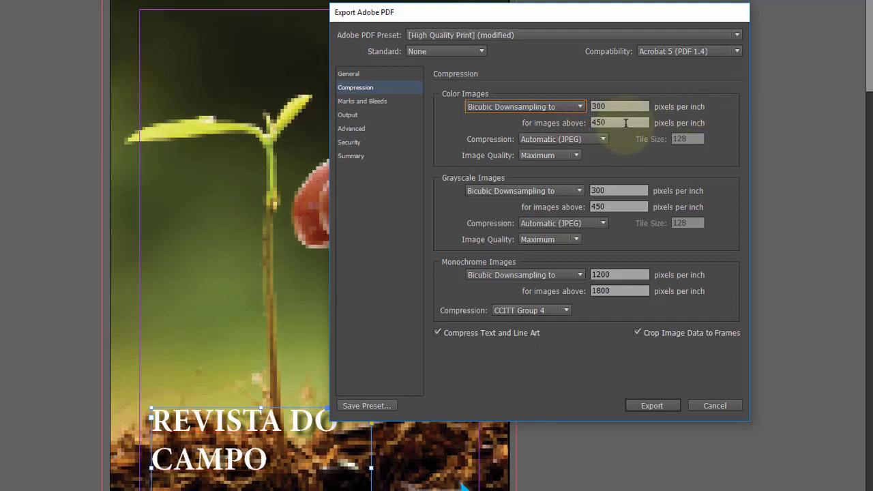
left_click(599, 138)
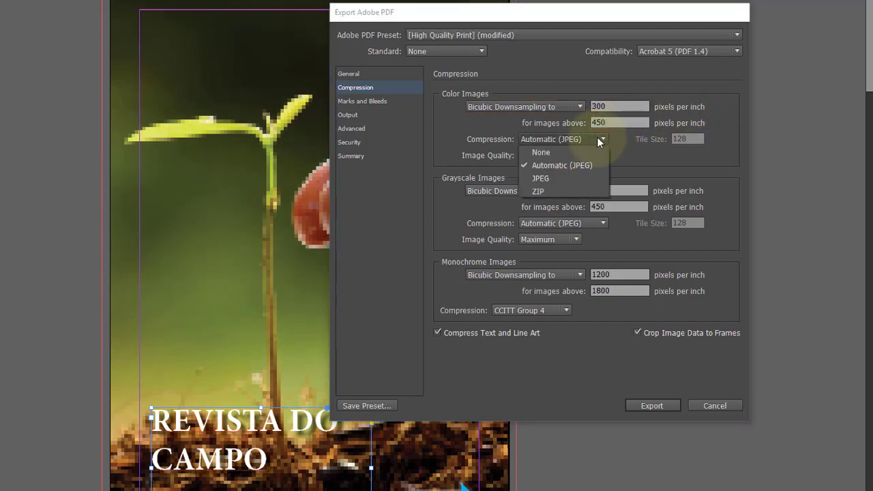
left_click(563, 152)
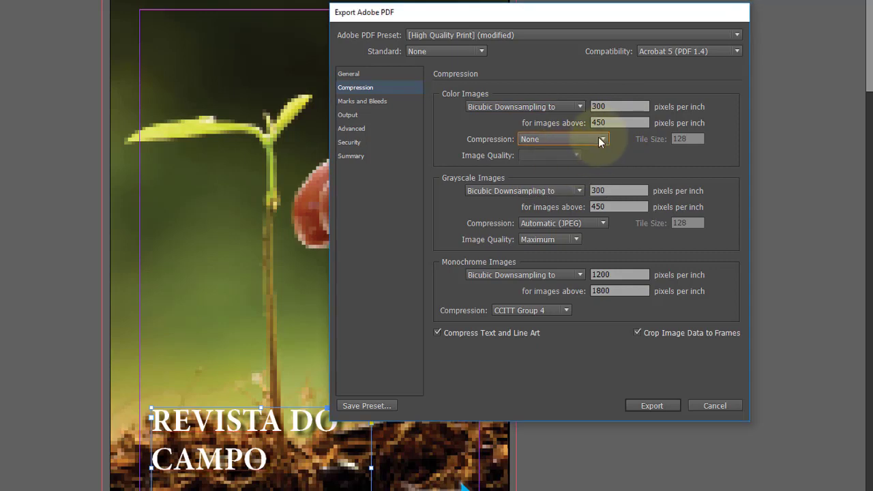
Set the compression of grayscale images to None, keeping Bicubic Downsampling for the grayscale and monochrome images
left_click(578, 191)
left_click(579, 191)
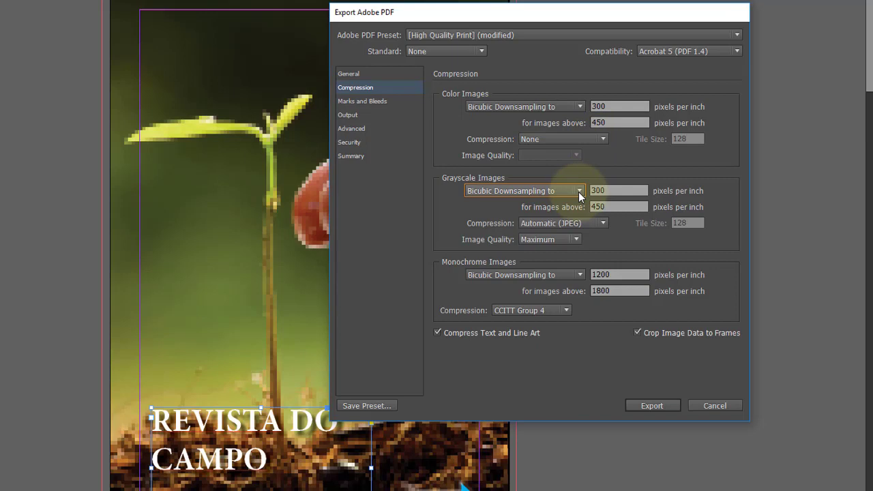
left_click(634, 191)
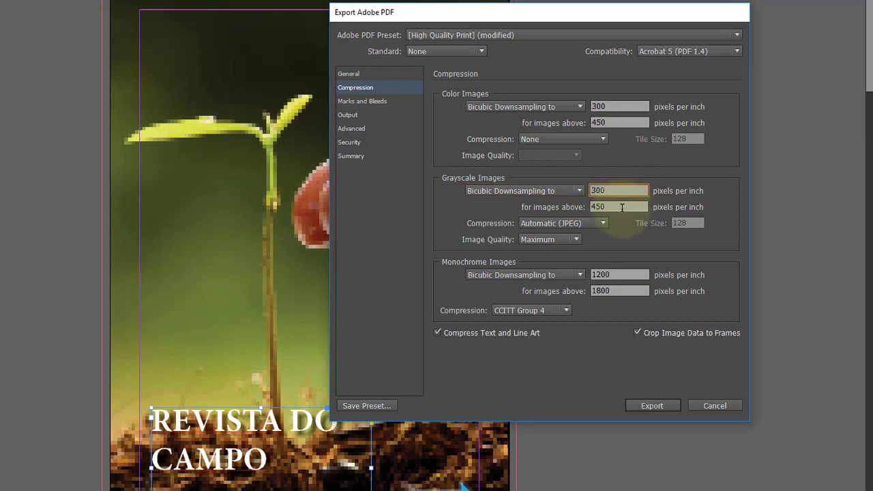
left_click(581, 226)
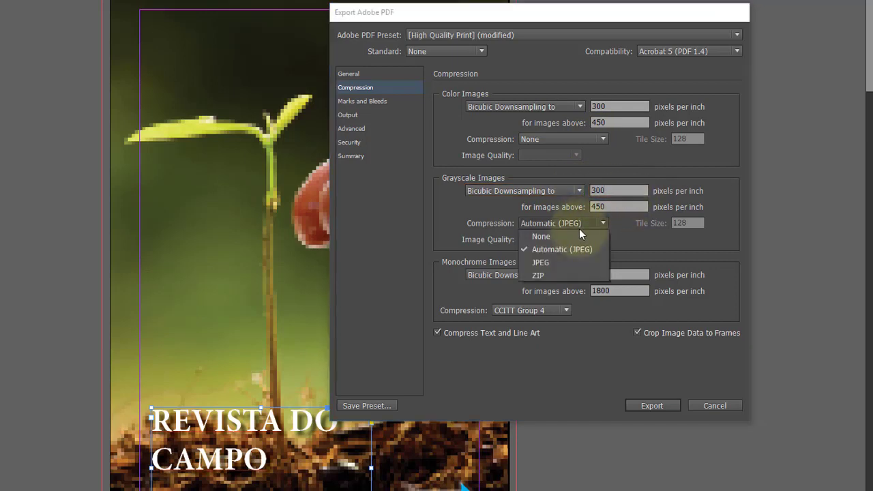
left_click(575, 233)
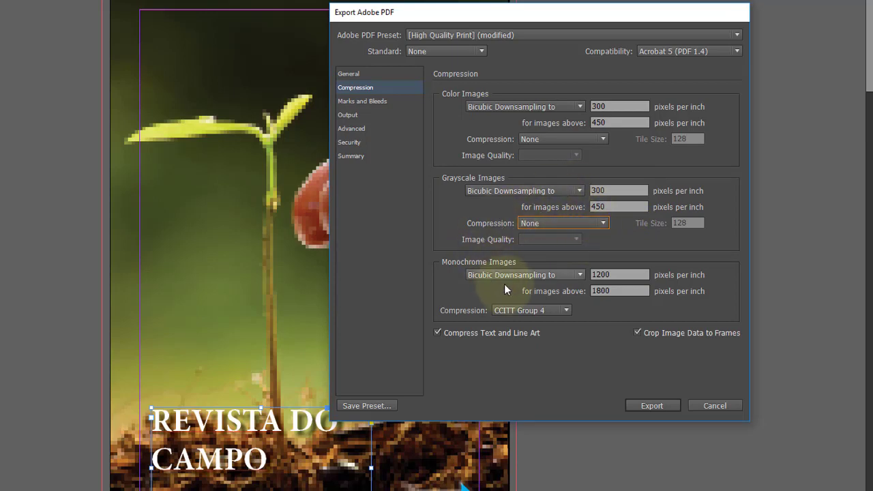
left_click(580, 275)
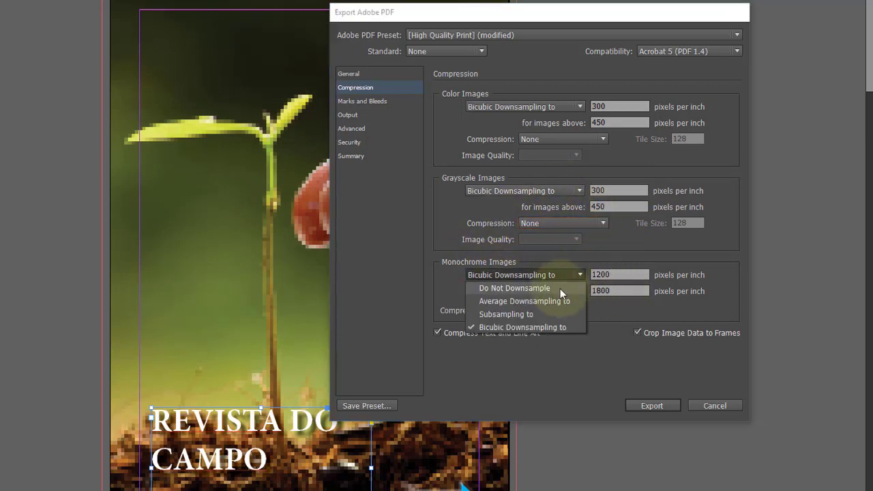
left_click(625, 255)
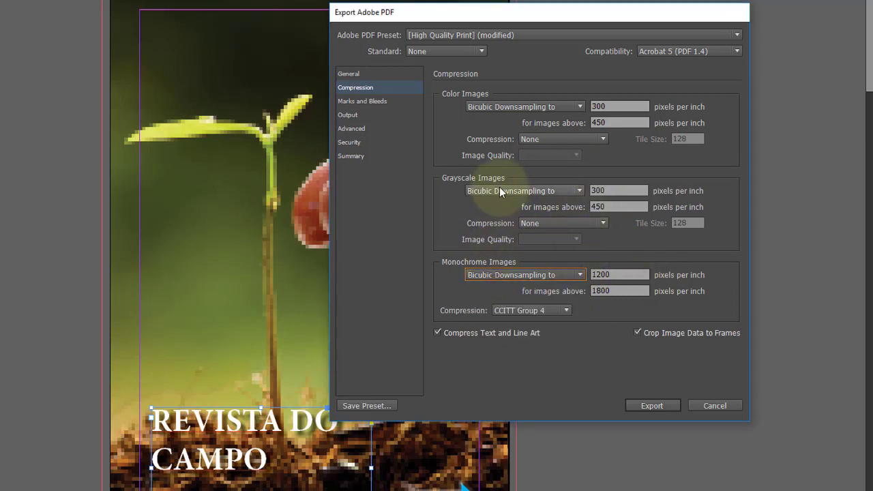
Include all printer's marks in the exported PDF and use the document bleed settings
left_click(368, 102)
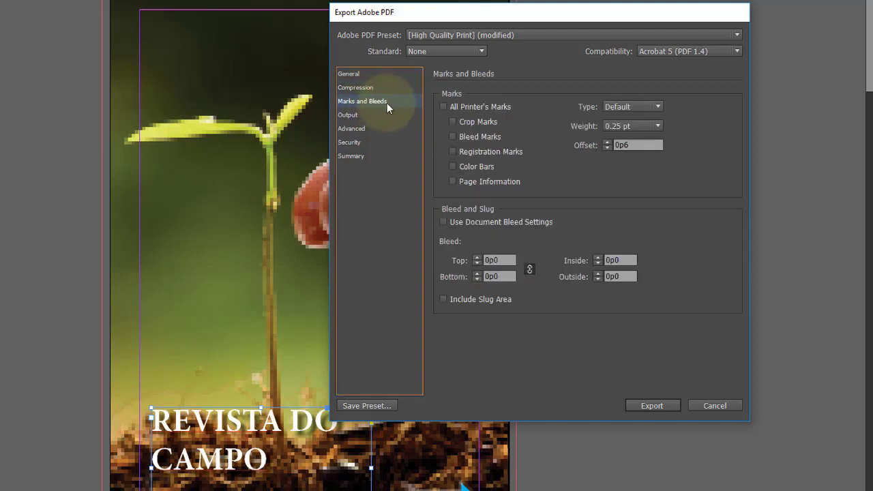
left_click(455, 106)
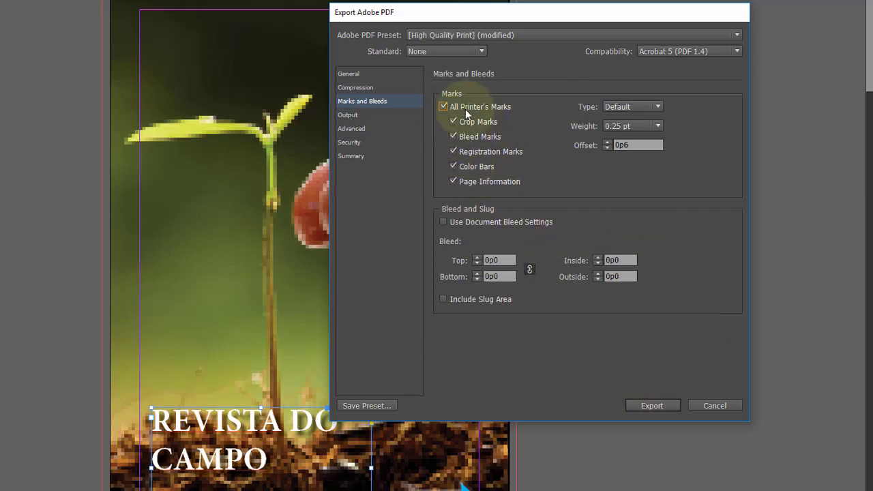
left_click(462, 223)
Examine the output color conversion, PDF standards, advanced, security and summary settings of the PDF export
left_click(356, 116)
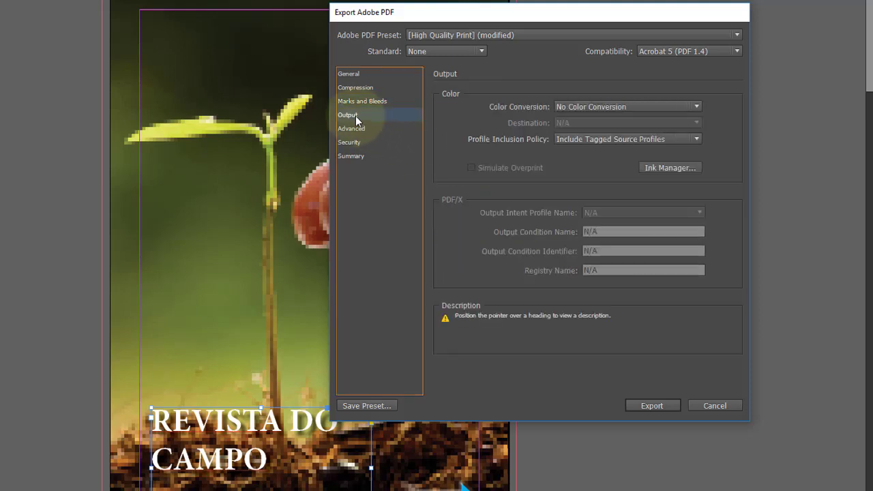
left_click(656, 108)
left_click(657, 104)
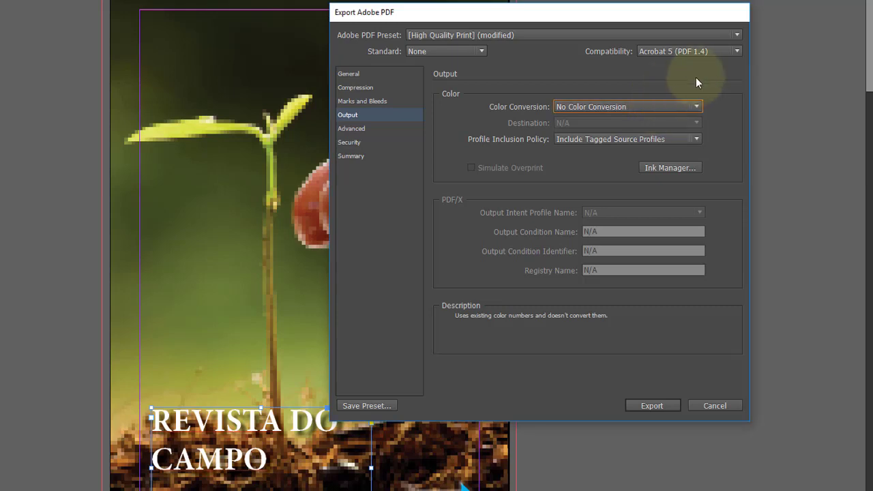
left_click(482, 52)
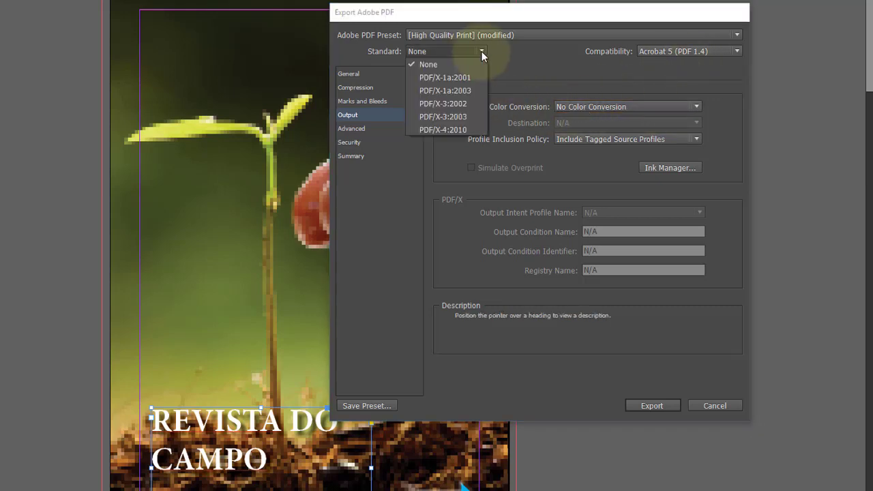
left_click(481, 49)
left_click(373, 130)
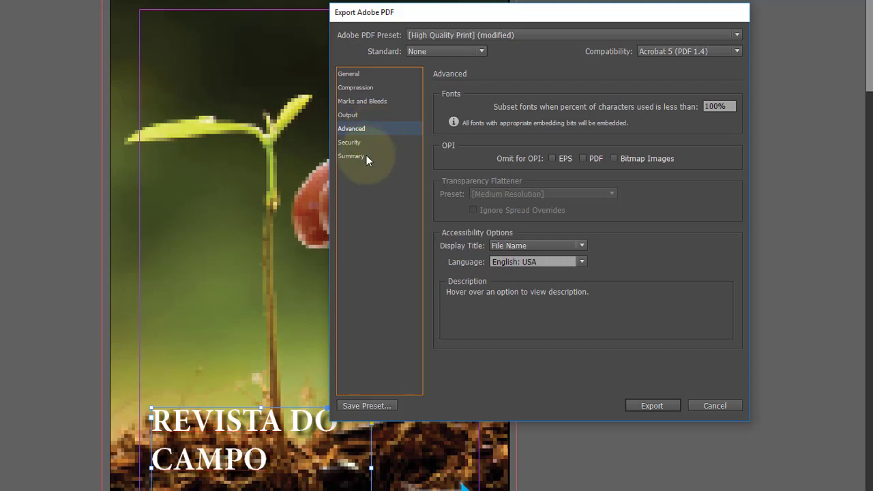
left_click(358, 143)
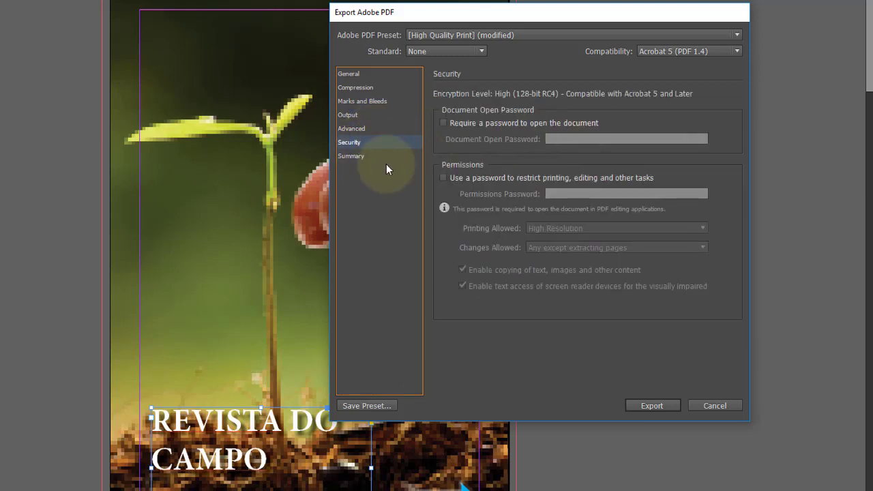
left_click(354, 158)
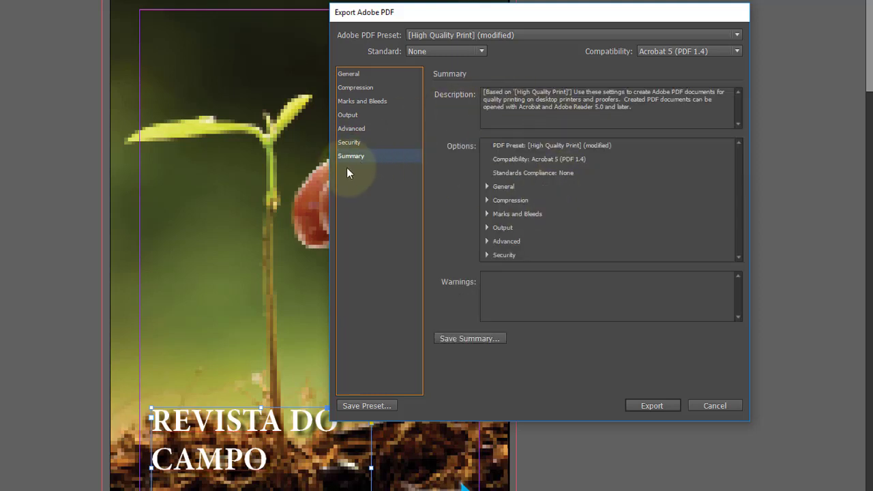
Return to the general PDF export settings and export all pages of the magazine as a PDF
left_click(348, 75)
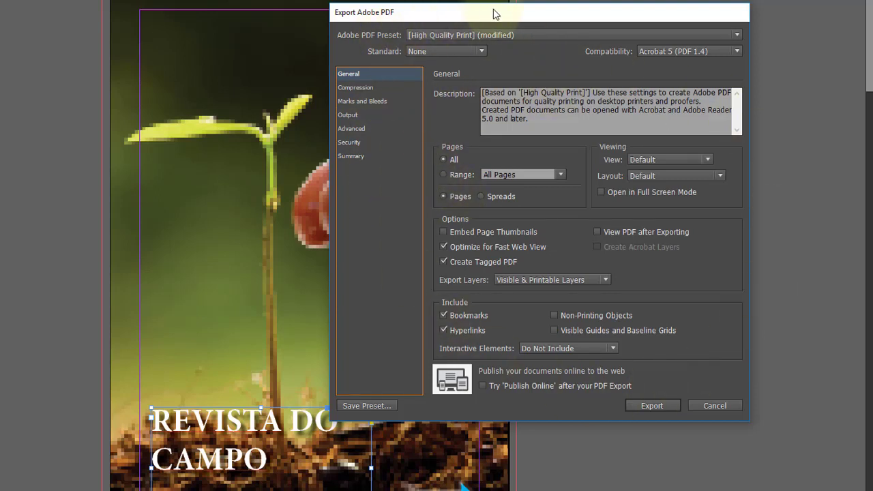
left_click_drag(494, 12, 449, 15)
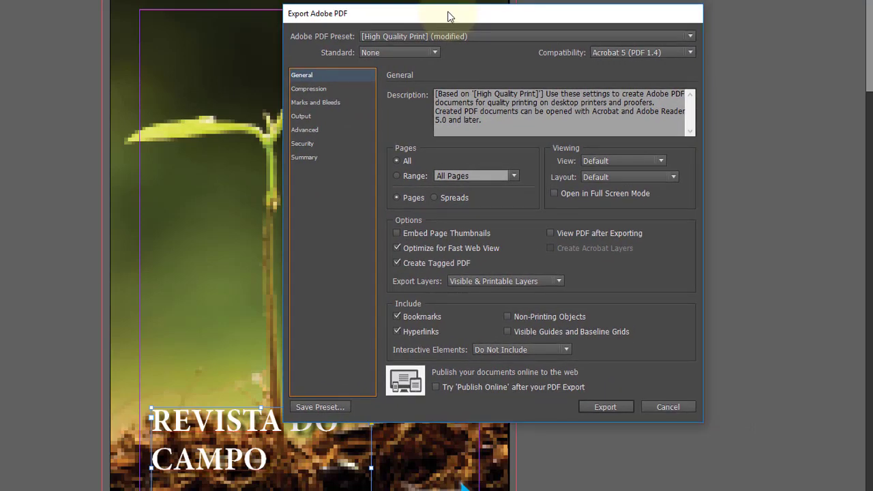
mouse_move(449, 17)
left_mouse_down()
mouse_move(397, 26)
mouse_move(449, 26)
left_mouse_up()
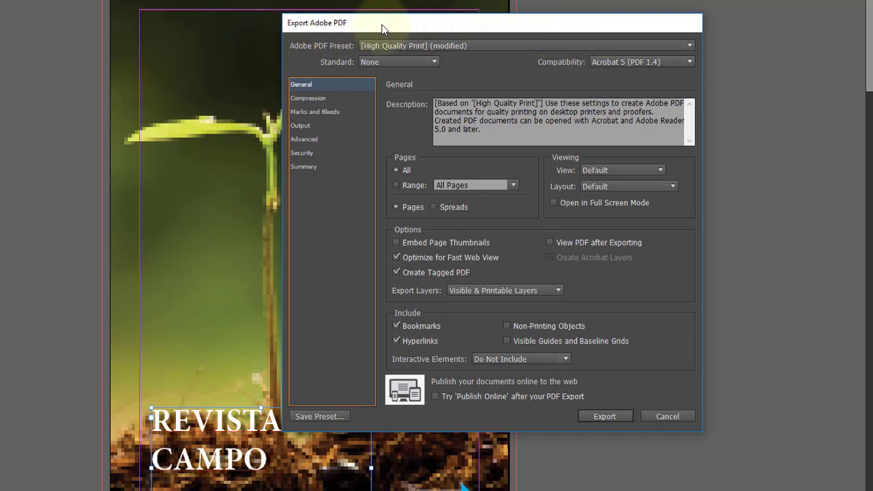
left_click(359, 85)
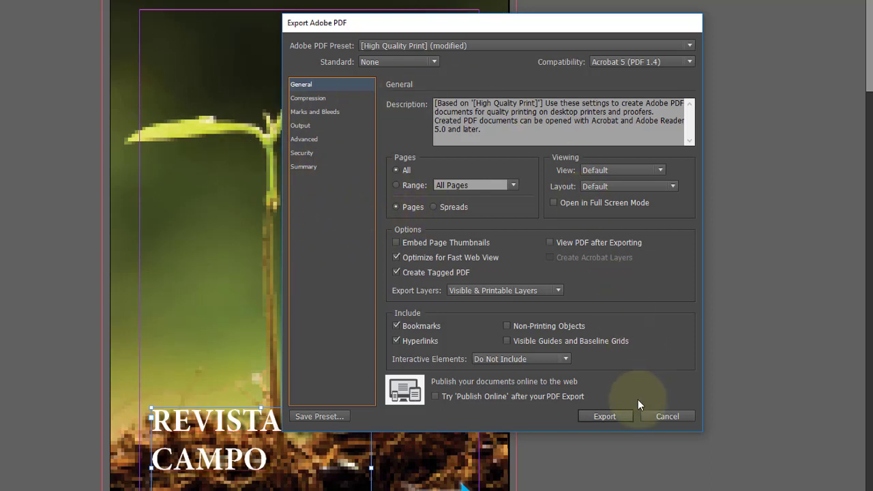
left_click(604, 416)
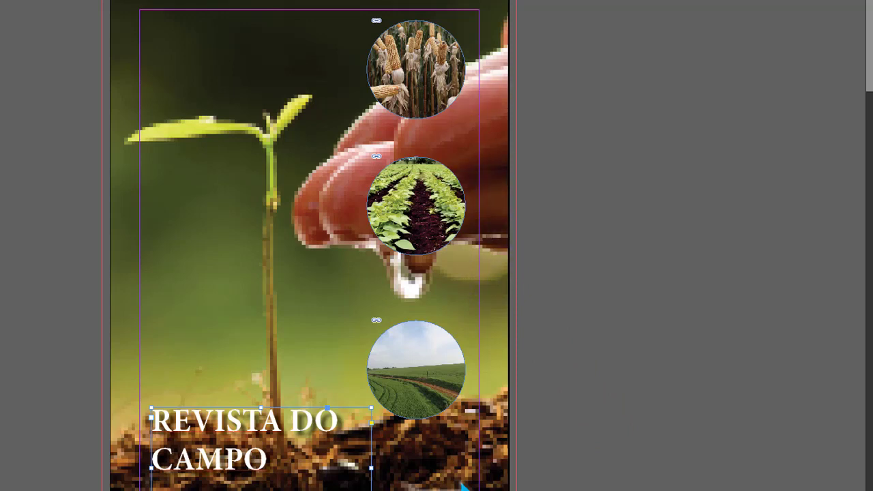
Switch to File Explorer and open the REVISTA CURSO INDESIGN PACOTE folder on the desktop
right_click(492, 488)
left_click(572, 451)
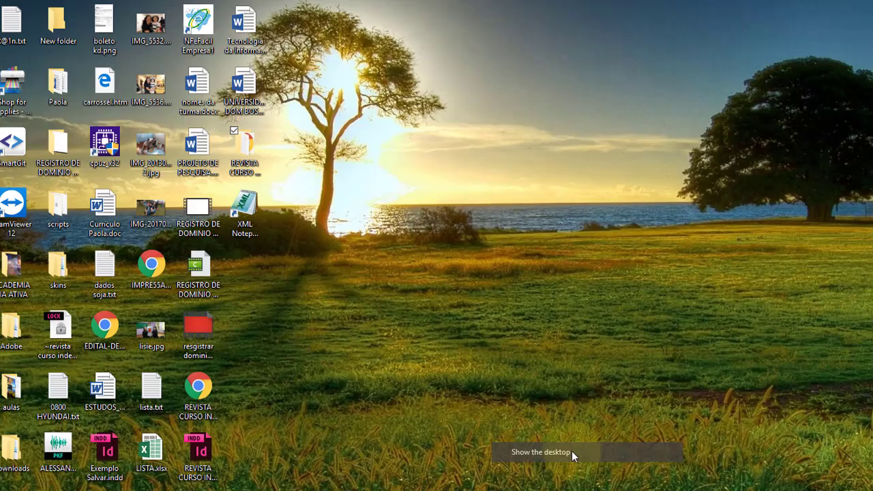
left_click(375, 307)
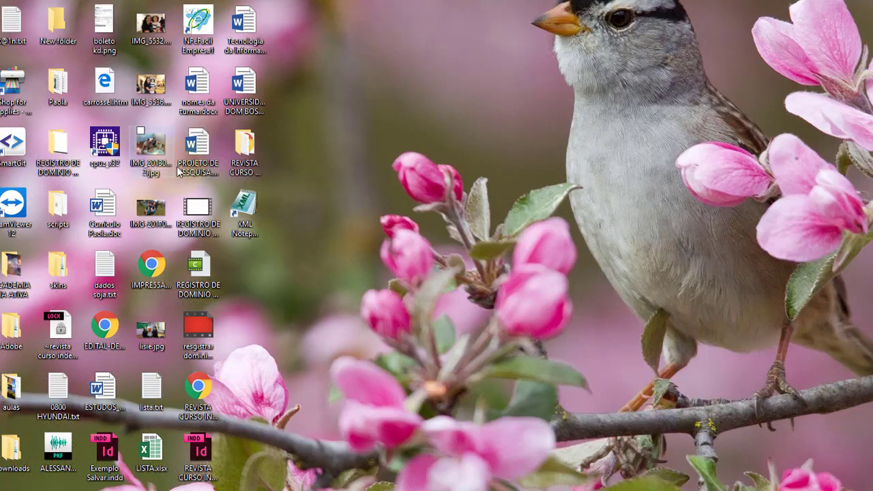
key("super+e")
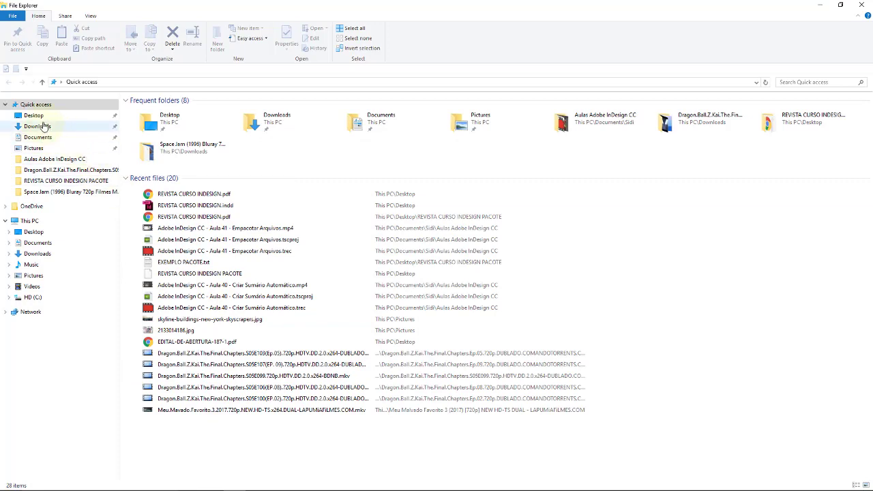
left_click(41, 117)
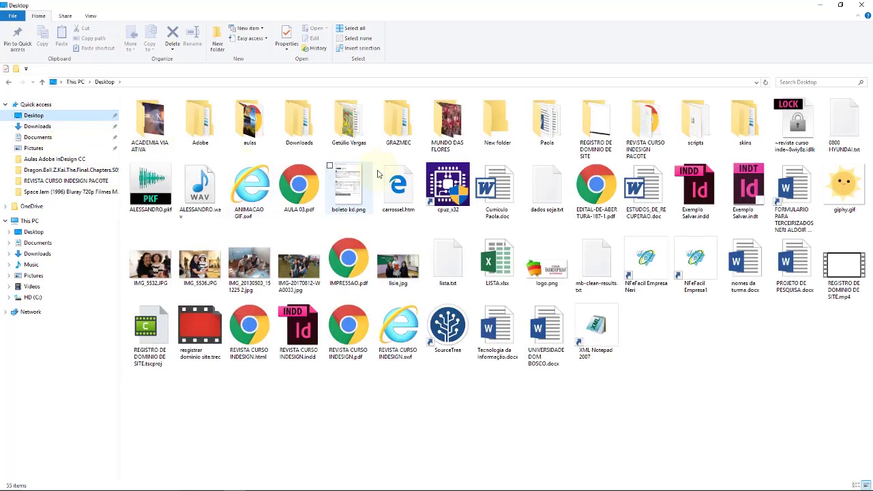
double_click(634, 149)
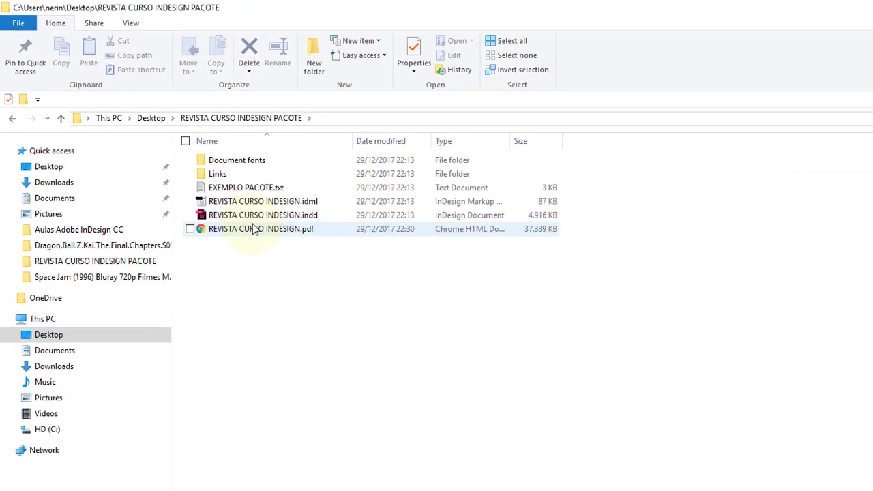
Open REVISTA CURSO INDESIGN.pdf, look through its pages and printer's marks, and close it
left_click(186, 174)
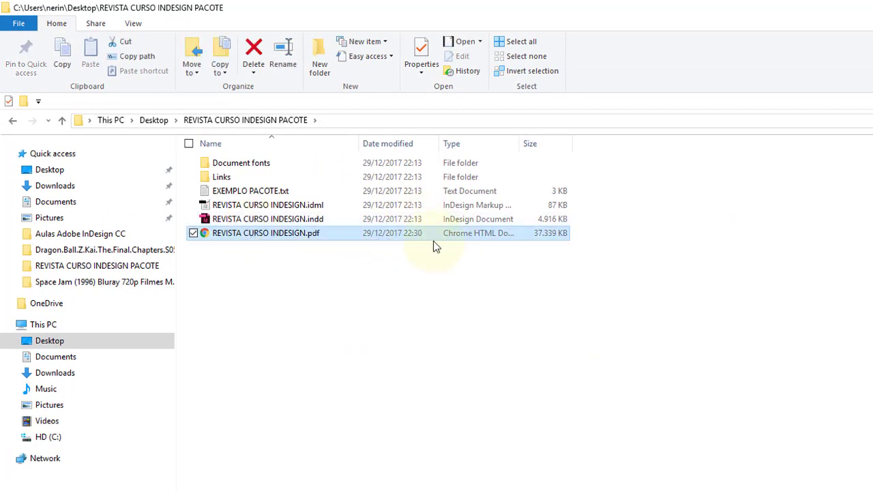
double_click(206, 232)
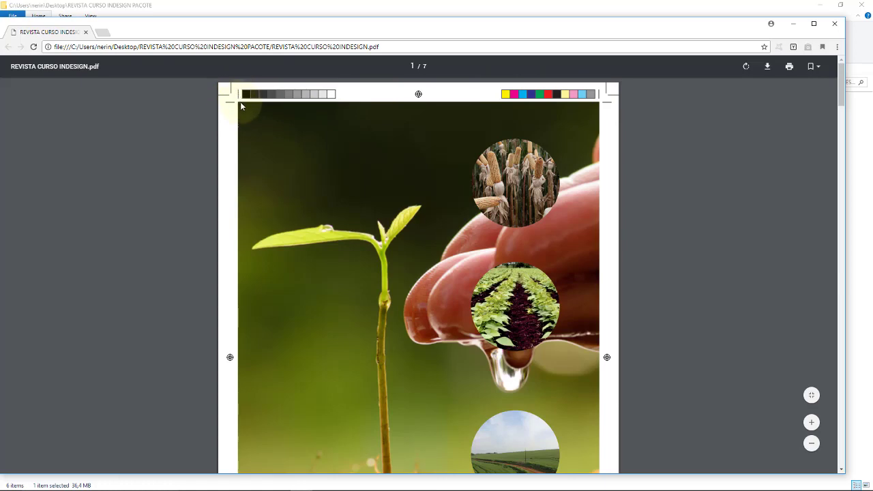
scroll(277, 219, "down", 4)
scroll(277, 220, "down", 7)
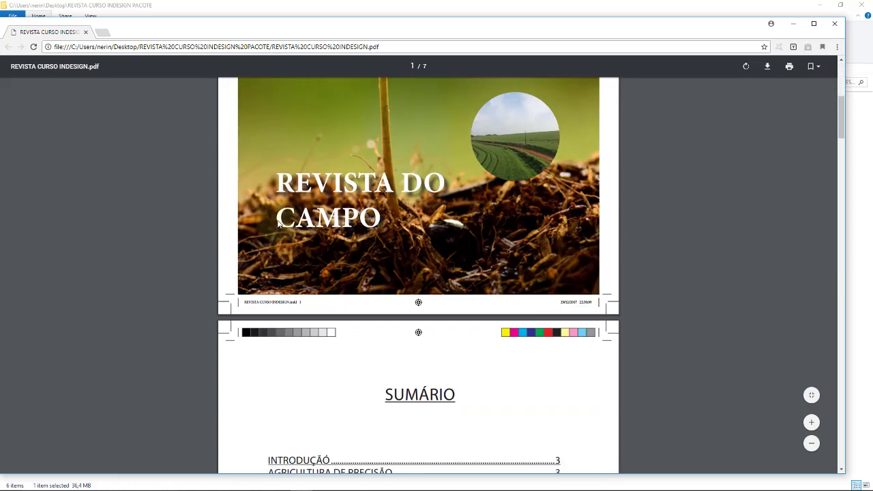
scroll(278, 224, "down", 9)
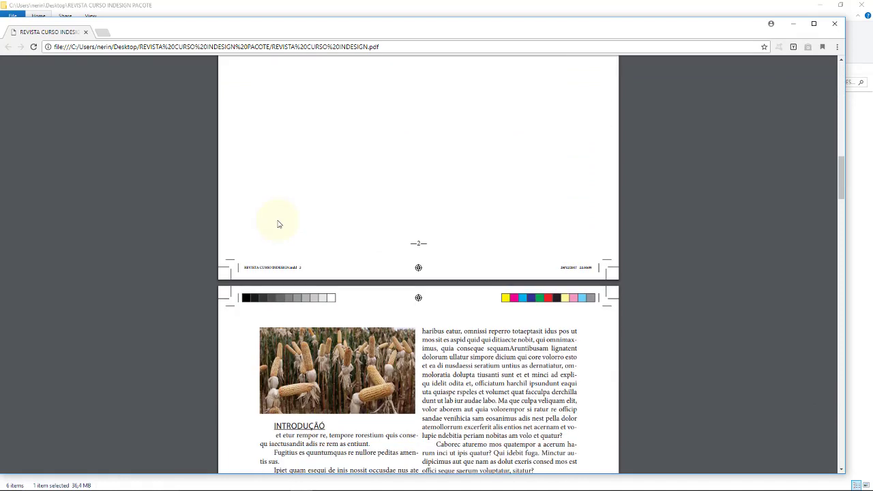
scroll(279, 223, "down", 10)
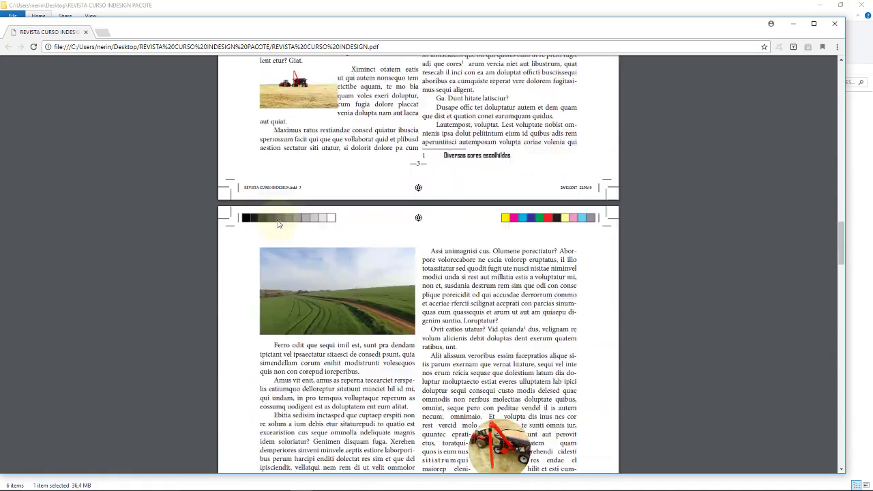
scroll(279, 227, "down", 10)
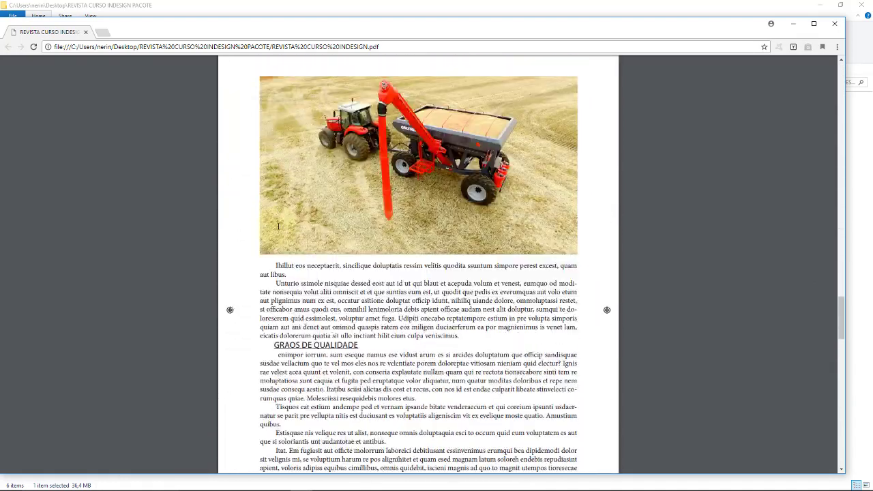
scroll(279, 229, "down", 8)
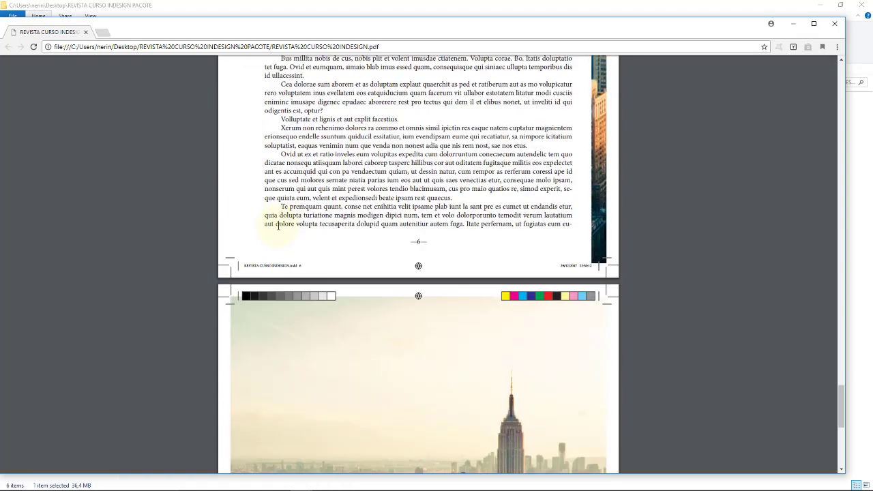
scroll(278, 232, "up", 7)
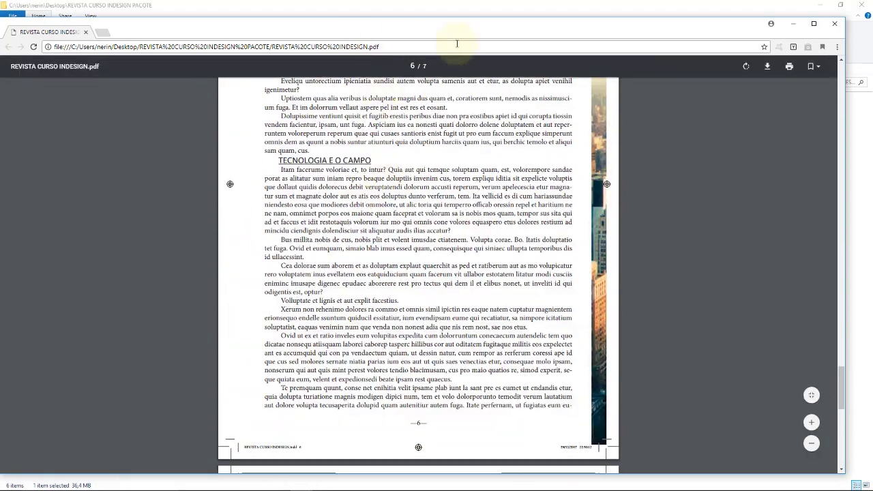
left_click(835, 23)
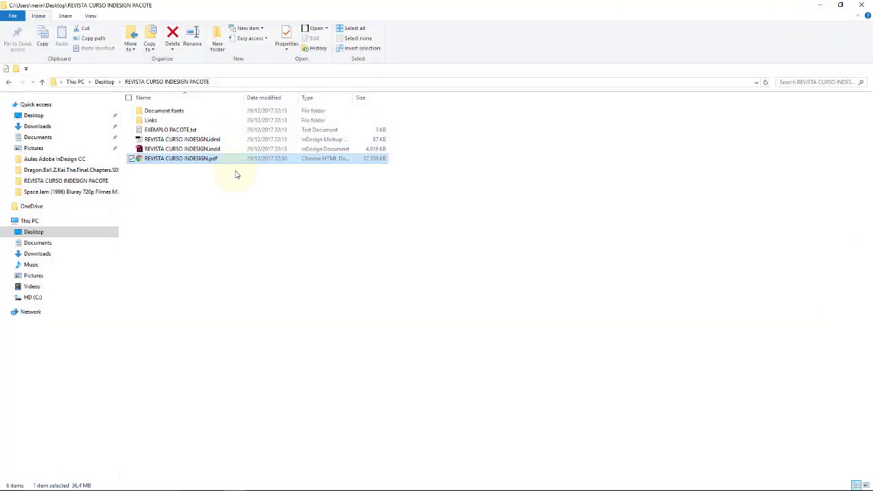
Check the REVISTA CURSO INDESIGN.indd file in the folder, close File Explorer and switch back to InDesign
left_click(205, 151)
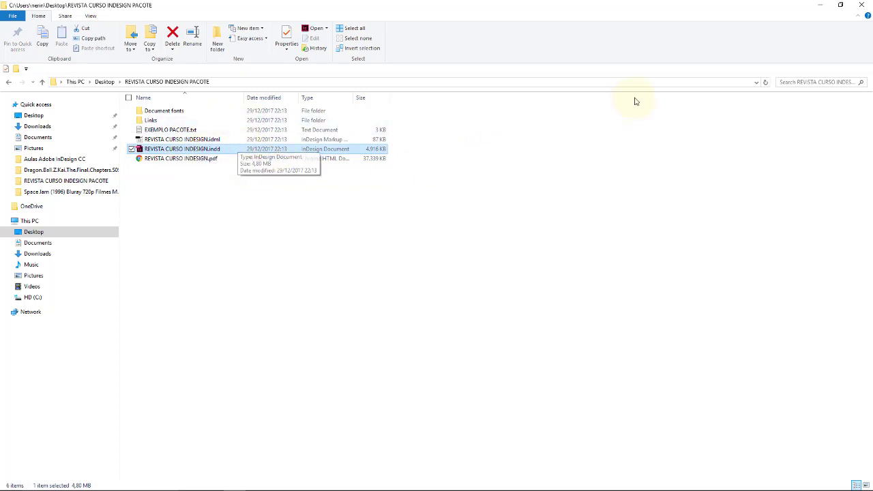
left_click(863, 5)
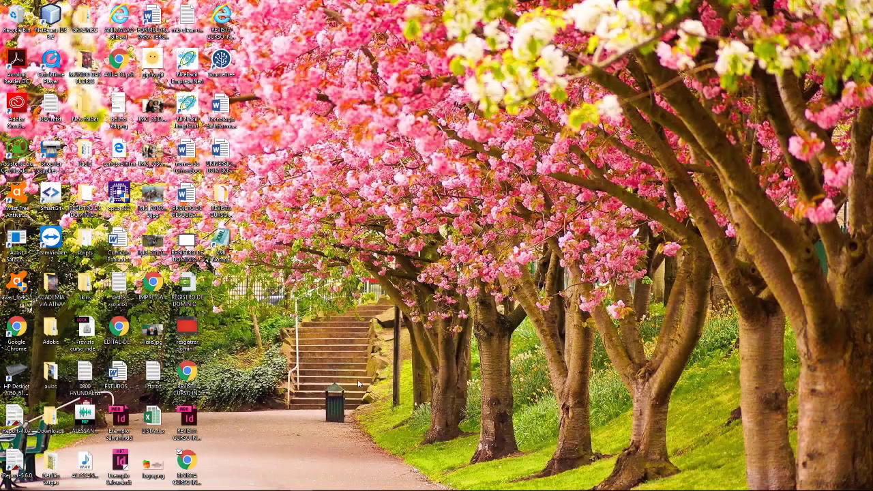
left_click(278, 483)
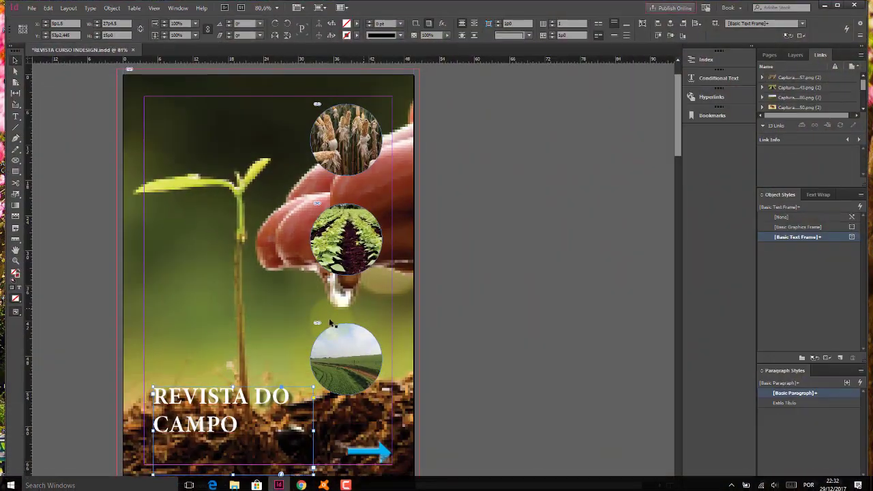